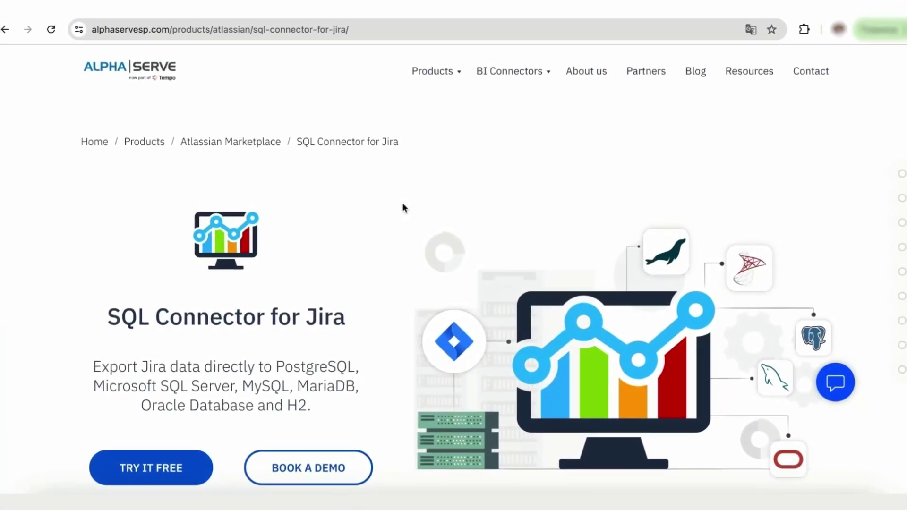
- Scroll down the SQL Connector for Jira product page and follow TRY IT FREE to its Marketplace listing
{"action": "scroll", "coordinate": [193, 335], "scroll_direction": "down", "scroll_amount": 3}
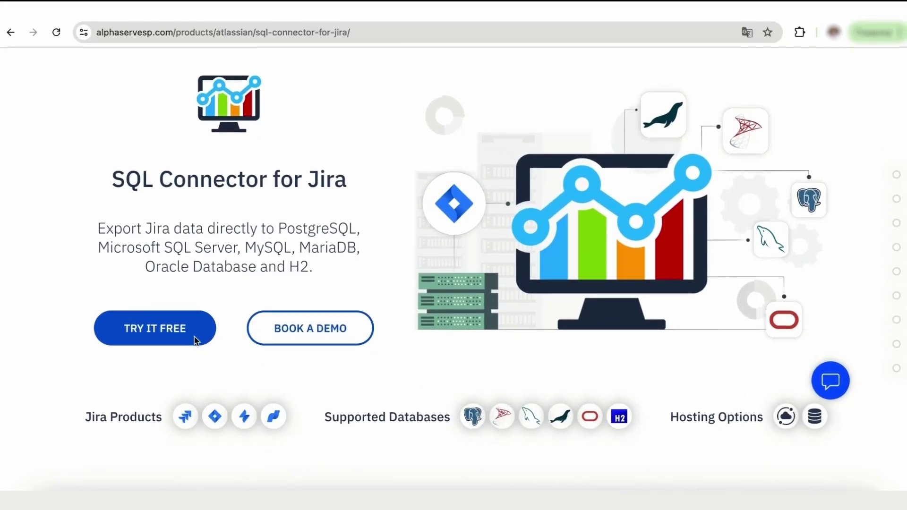
{"action": "left_click", "coordinate": [165, 325]}
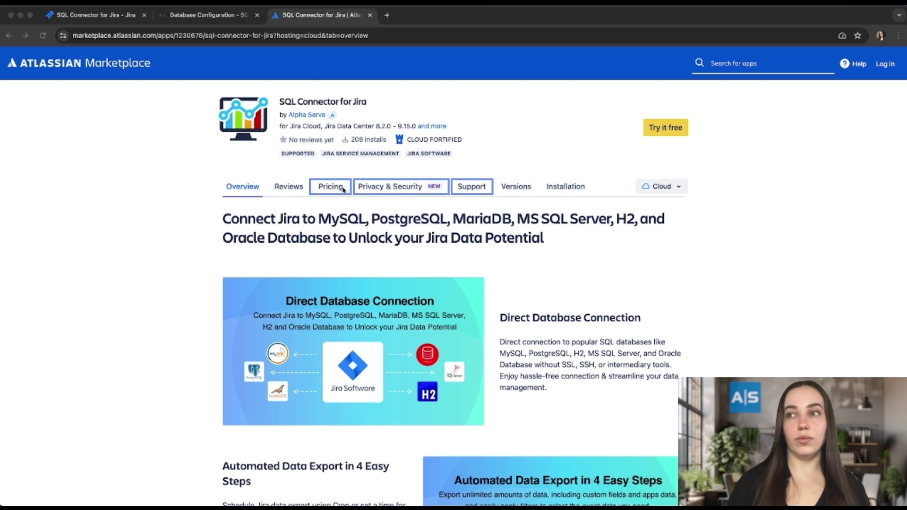
- Check the app's cloud pricing, lowering the user count from 1000 to 100 and then 10
{"action": "left_click", "coordinate": [333, 188]}
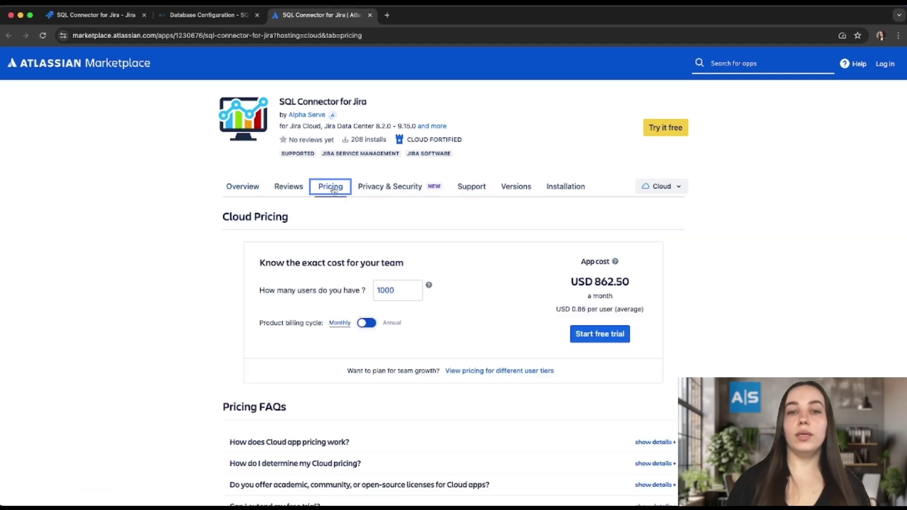
{"action": "left_click", "coordinate": [406, 292]}
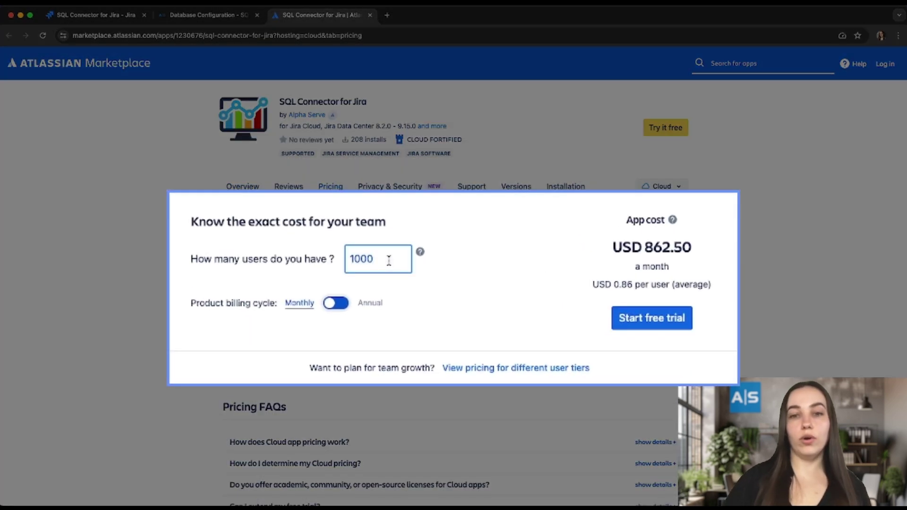
{"action": "key", "text": "BackSpace"}
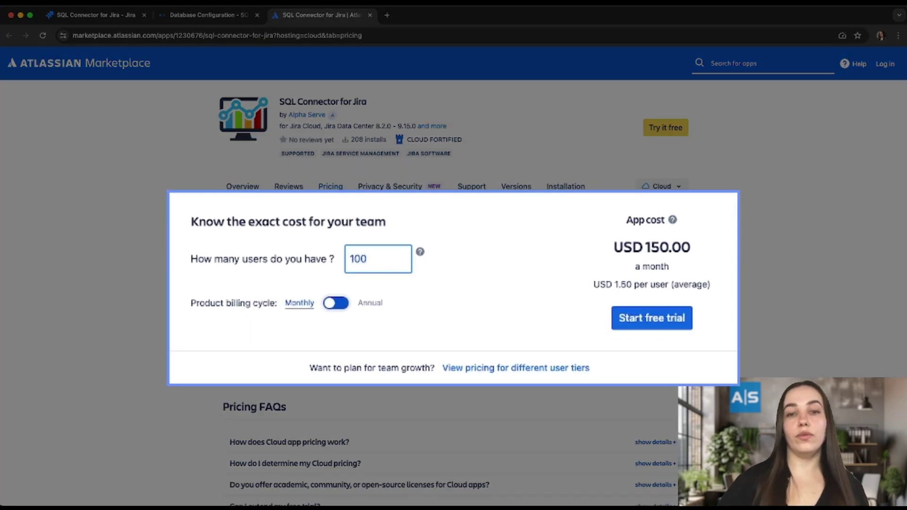
{"action": "key", "text": "BackSpace"}
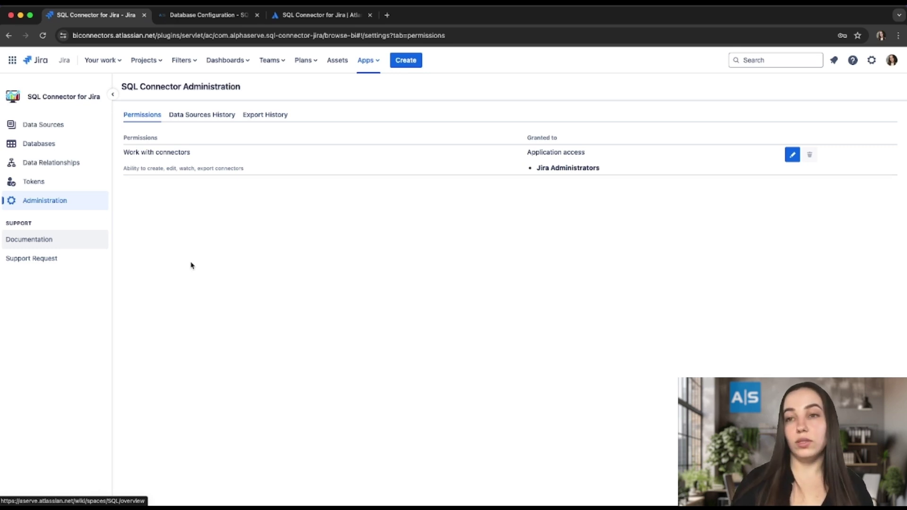
- Add one user and the administrators group to the Work with connectors permission and save
{"action": "left_click", "coordinate": [788, 158]}
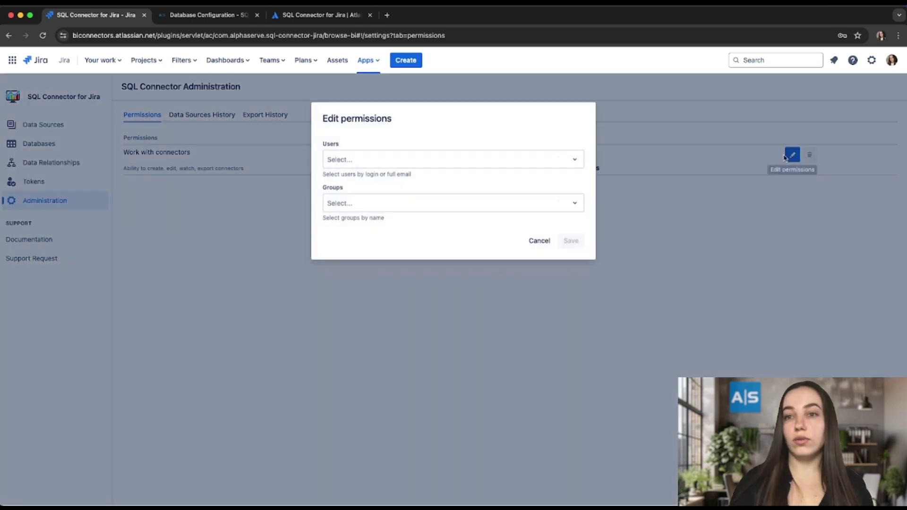
{"action": "left_click", "coordinate": [456, 162]}
{"action": "left_click", "coordinate": [425, 184]}
{"action": "left_click", "coordinate": [430, 203]}
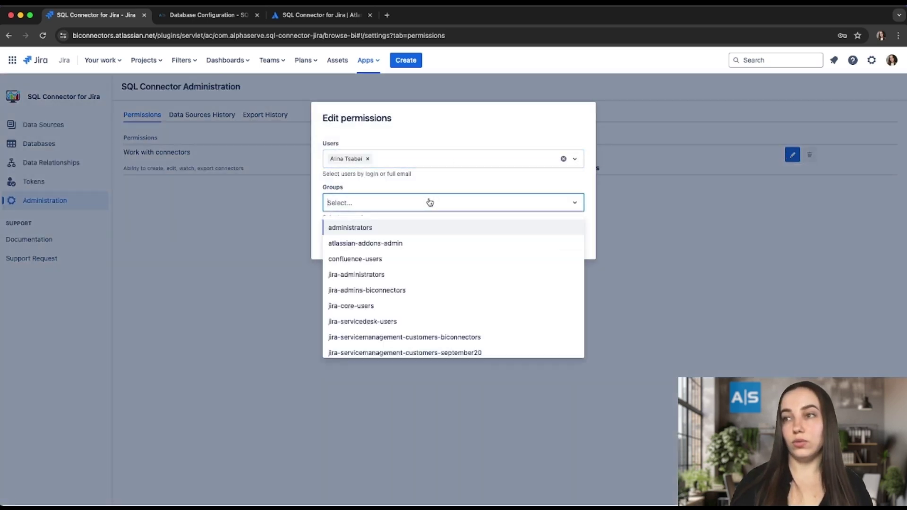
{"action": "left_click", "coordinate": [426, 228]}
{"action": "left_click", "coordinate": [572, 242]}
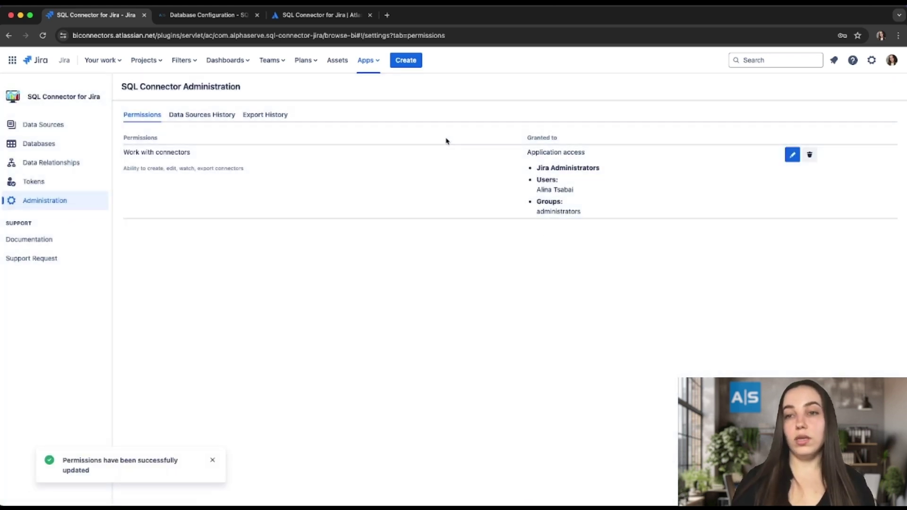
- Open SQL Connector for Jira from Apps and review the Tokens page's Add Jira API token form
{"action": "left_click", "coordinate": [372, 63]}
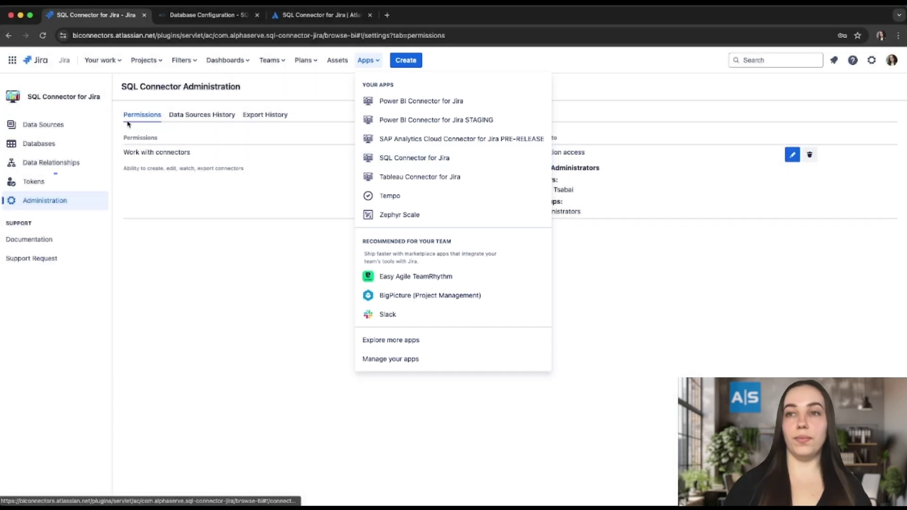
{"action": "left_click", "coordinate": [49, 181]}
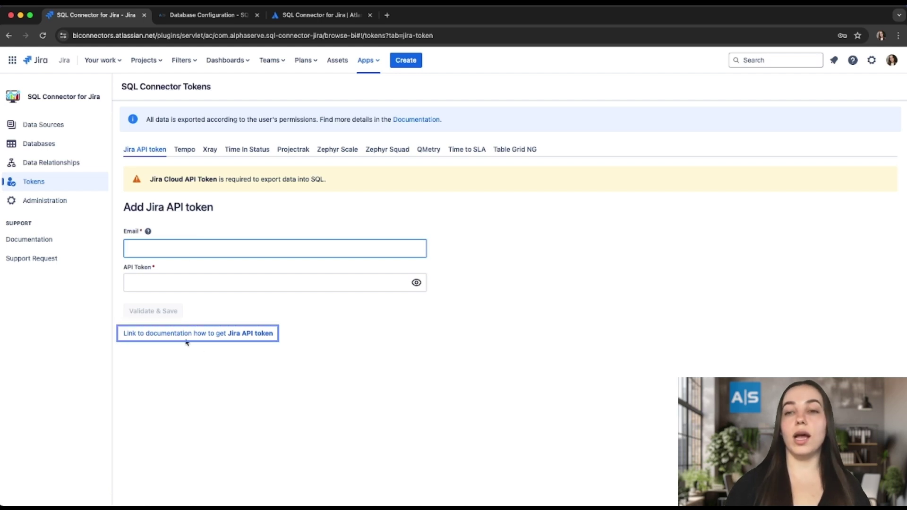
{"action": "left_click_drag", "start_coordinate": [550, 151], "coordinate": [173, 150]}
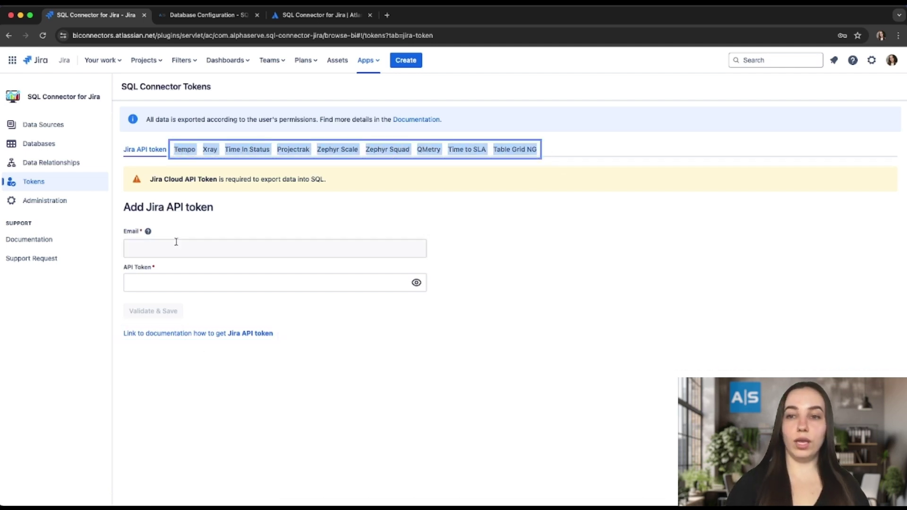
{"action": "left_click", "coordinate": [303, 359]}
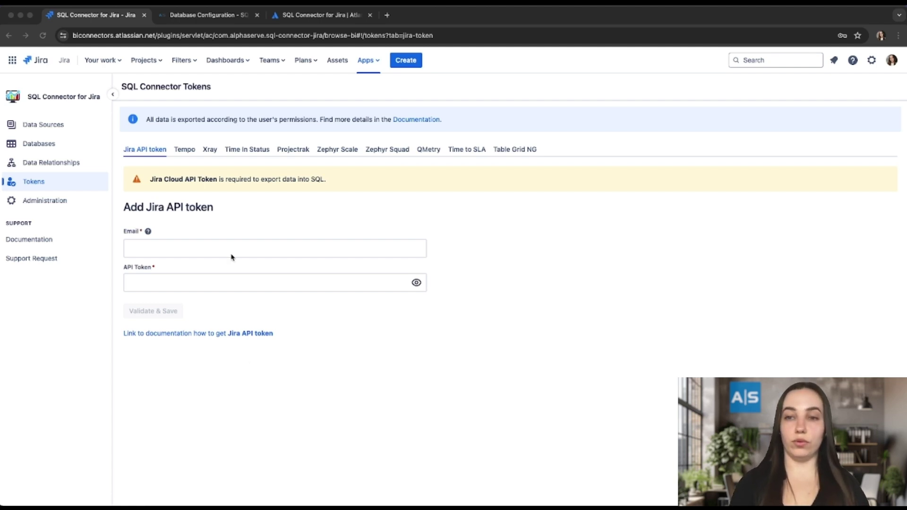
- Look over the Database Configuration guide, then return to the SQL Connector Databases tab
{"action": "left_click", "coordinate": [202, 18]}
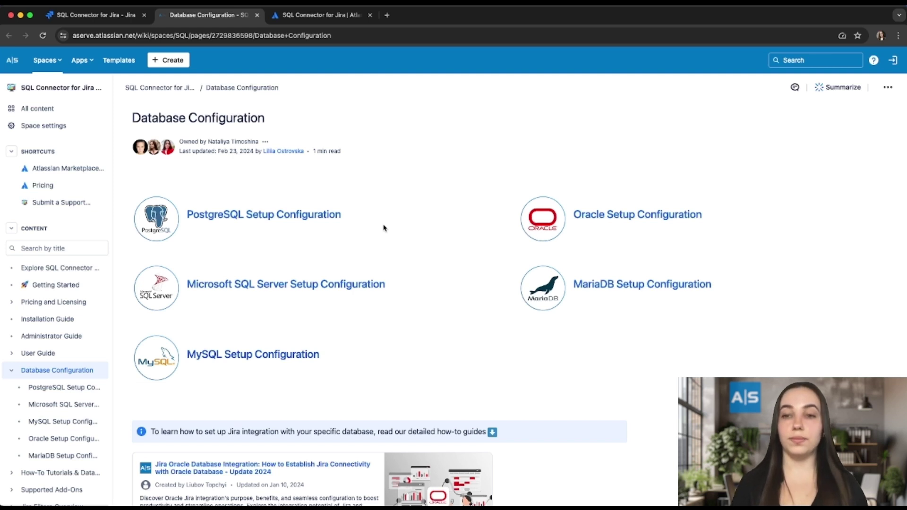
{"action": "key", "text": "ctrl+shift+Tab"}
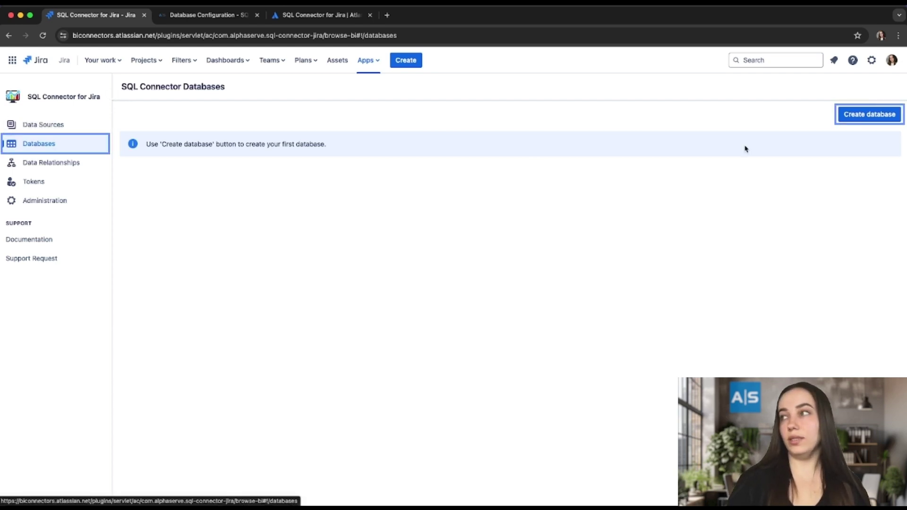
- Start a new database connection with MySQL/MariaDB as the database type
{"action": "left_click", "coordinate": [869, 120]}
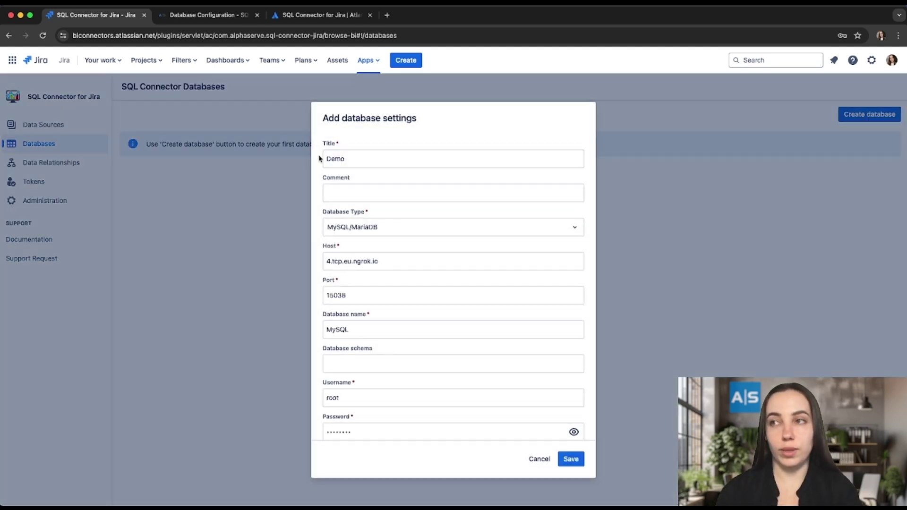
{"action": "scroll", "coordinate": [320, 159], "scroll_direction": "down", "scroll_amount": 1}
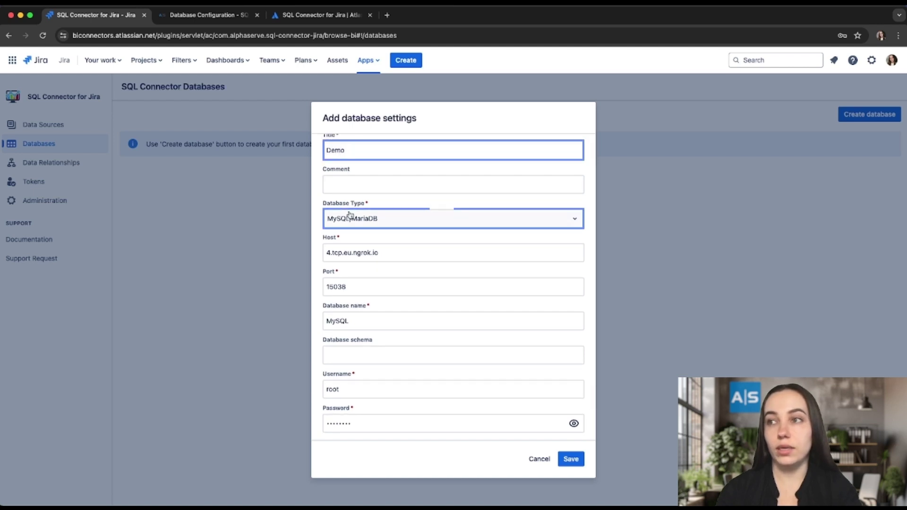
{"action": "left_click", "coordinate": [357, 226]}
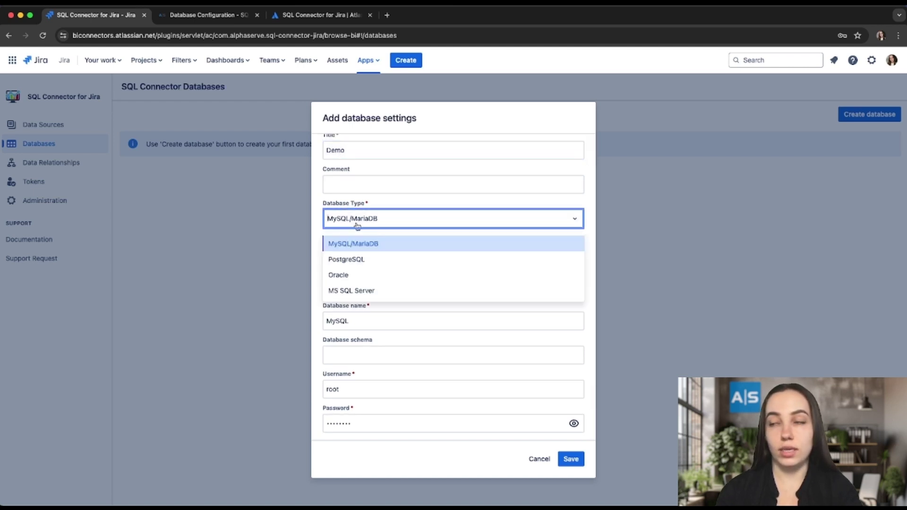
{"action": "left_click", "coordinate": [358, 241]}
- Check the port, database name, username and password, validate the connection, and save it
{"action": "scroll", "coordinate": [358, 257], "scroll_direction": "down", "scroll_amount": 2}
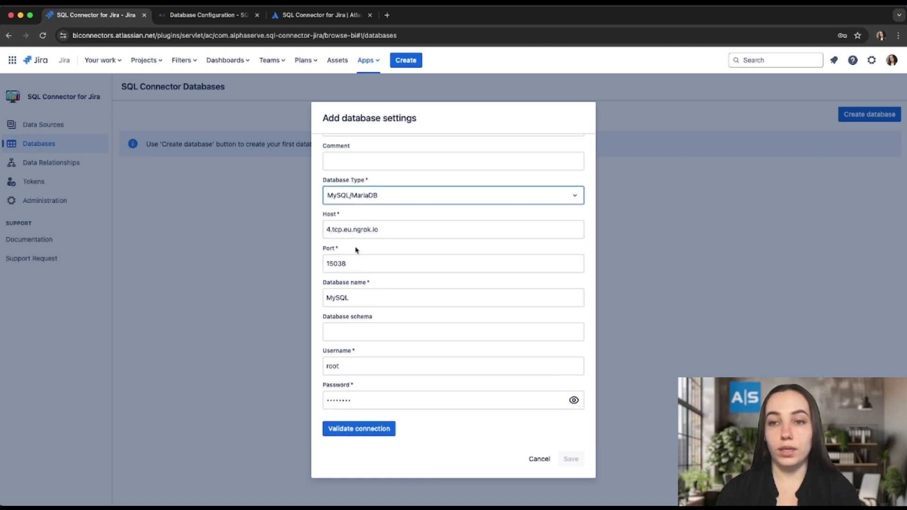
{"action": "left_click", "coordinate": [352, 264]}
{"action": "left_click", "coordinate": [351, 298]}
{"action": "left_click", "coordinate": [351, 366]}
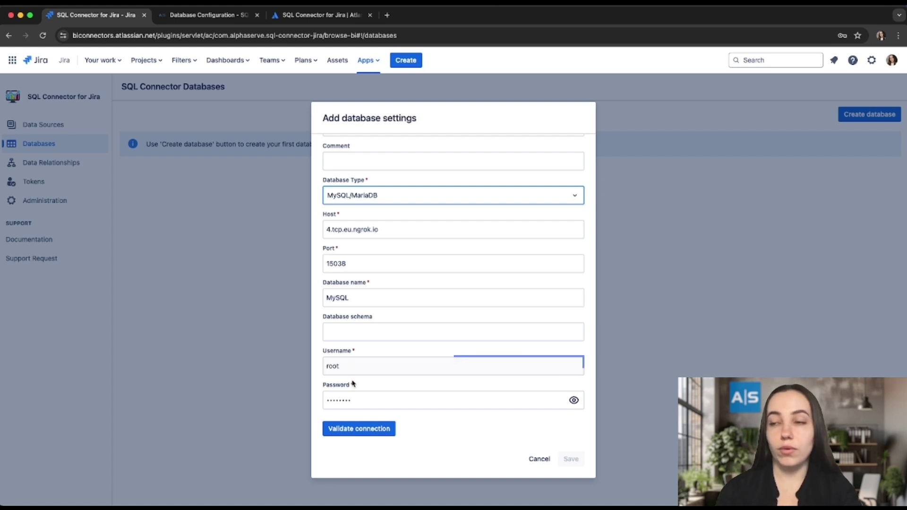
{"action": "left_click", "coordinate": [356, 402]}
{"action": "left_click", "coordinate": [358, 429]}
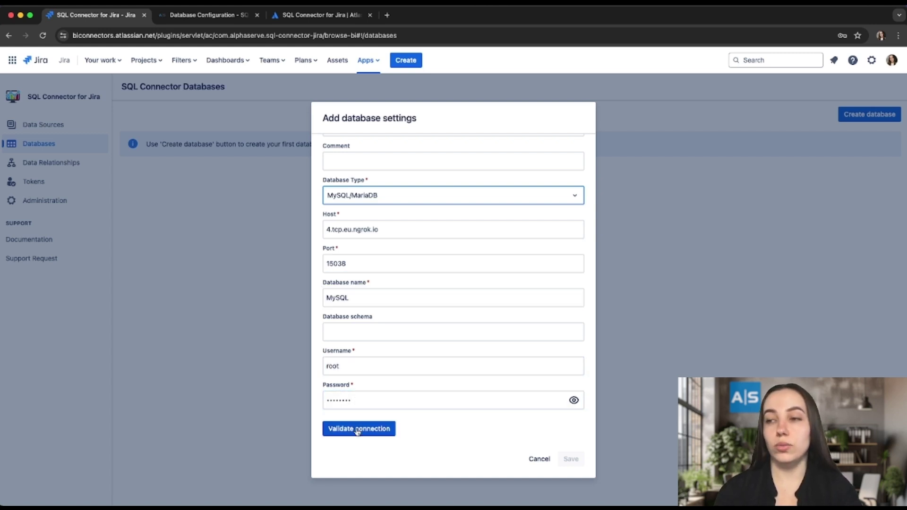
{"action": "left_click", "coordinate": [358, 431]}
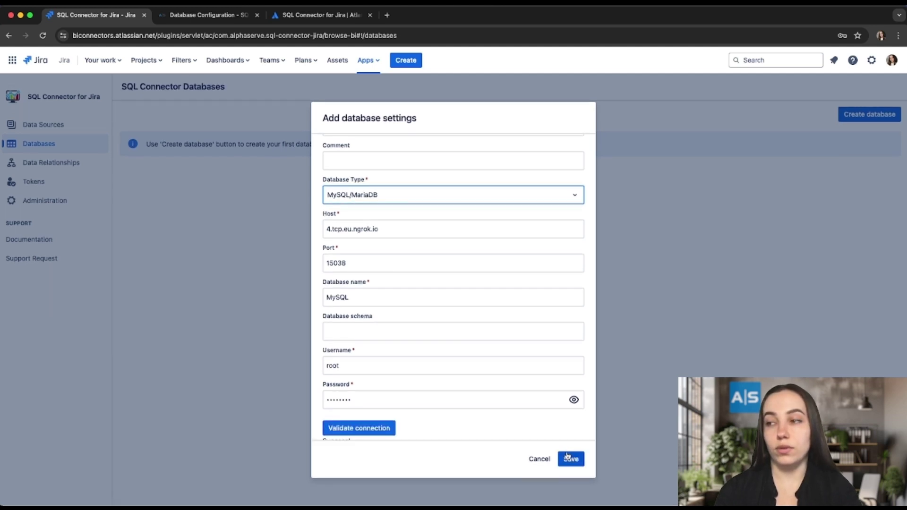
{"action": "scroll", "coordinate": [547, 434], "scroll_direction": "down", "scroll_amount": 1}
{"action": "left_click", "coordinate": [569, 458]}
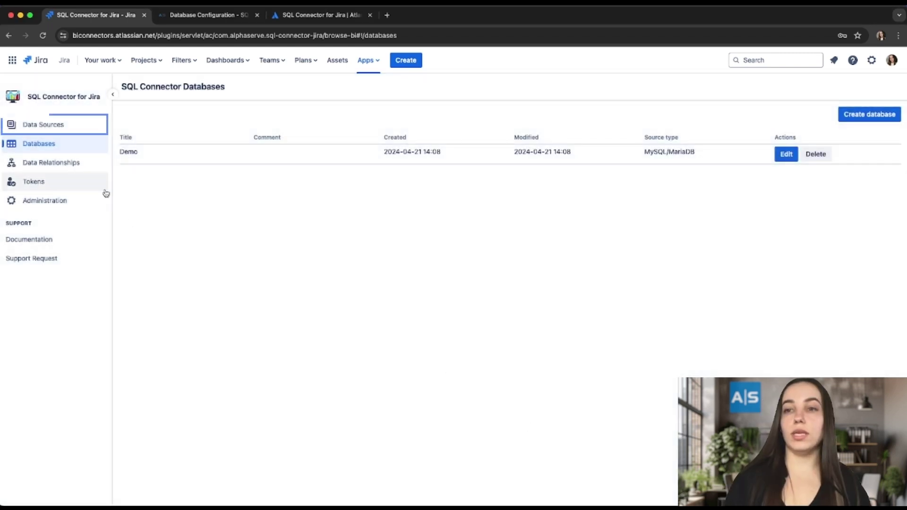
- Create a data source named 'Demo' that includes the Issues table with all fields
{"action": "left_click", "coordinate": [75, 131]}
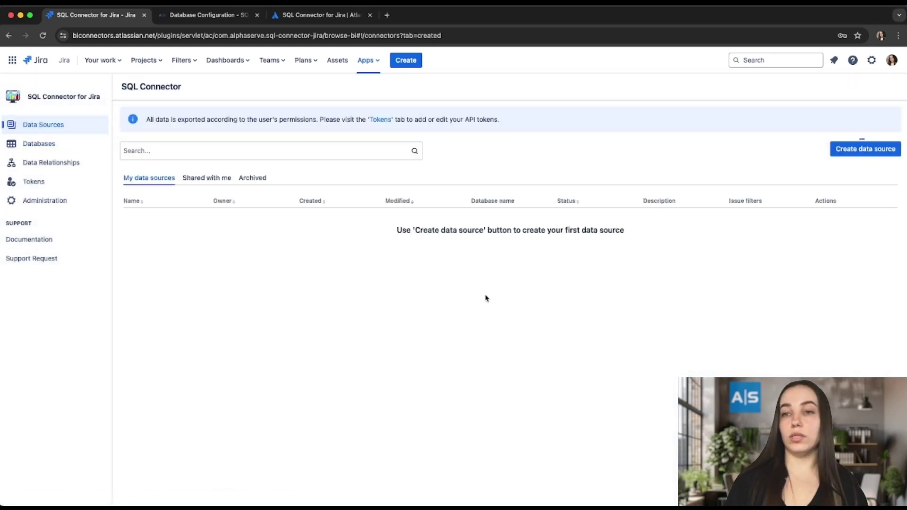
{"action": "left_click", "coordinate": [865, 150]}
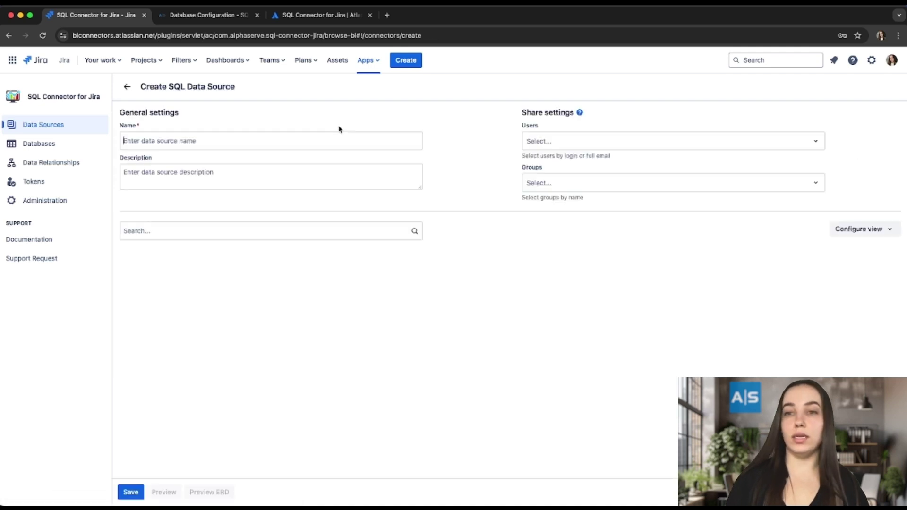
{"action": "type", "text": "Demo"}
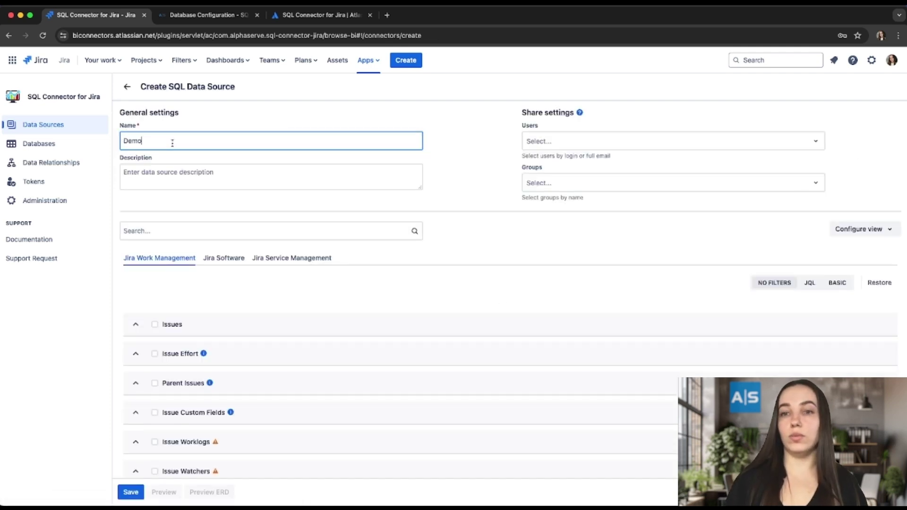
{"action": "left_click", "coordinate": [156, 326]}
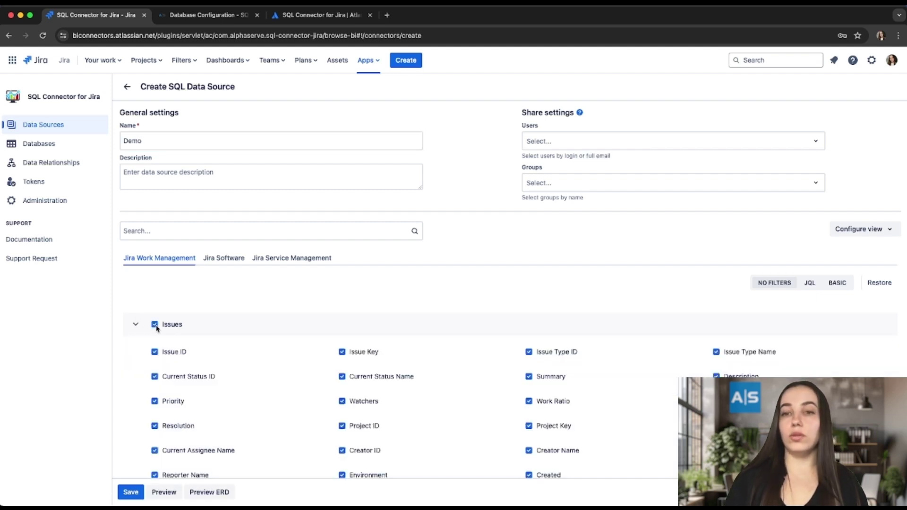
- Switch the issue filter to JQL, review the Jira Software and Service Management tables, and save
{"action": "left_click", "coordinate": [829, 286]}
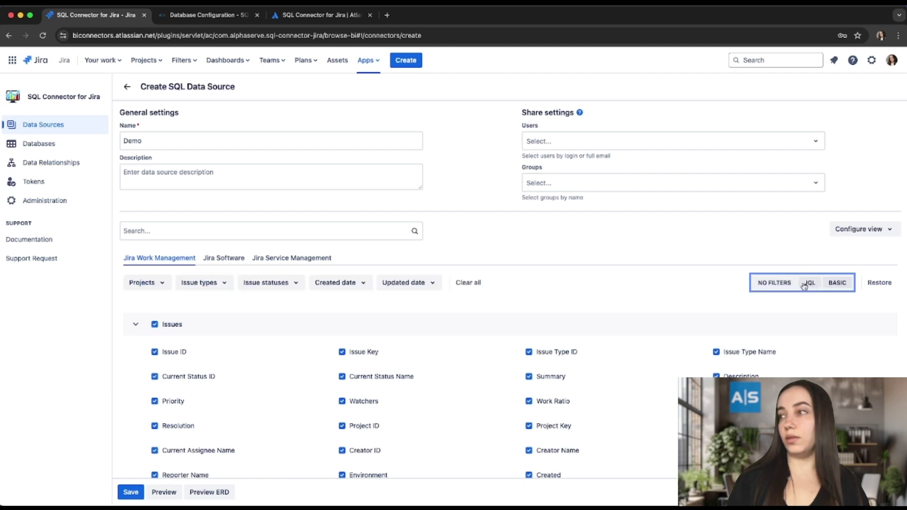
{"action": "left_click", "coordinate": [808, 283]}
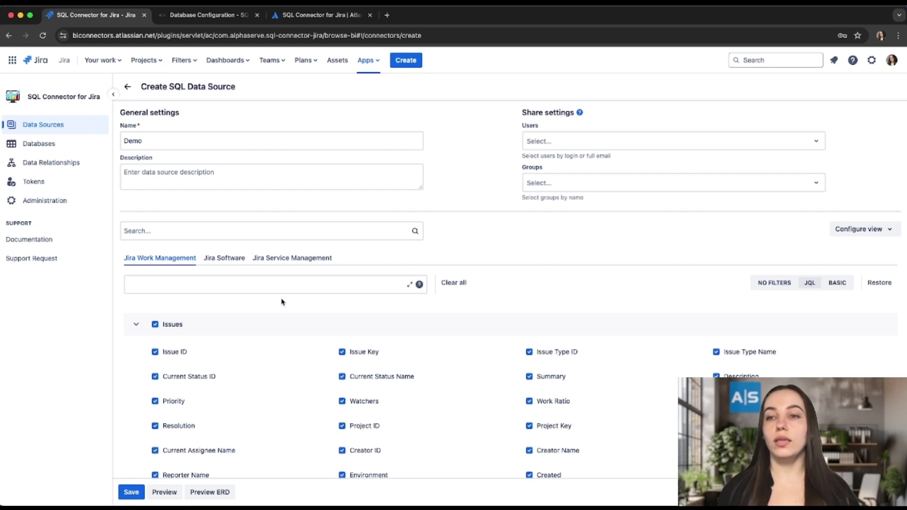
{"action": "left_click", "coordinate": [222, 259]}
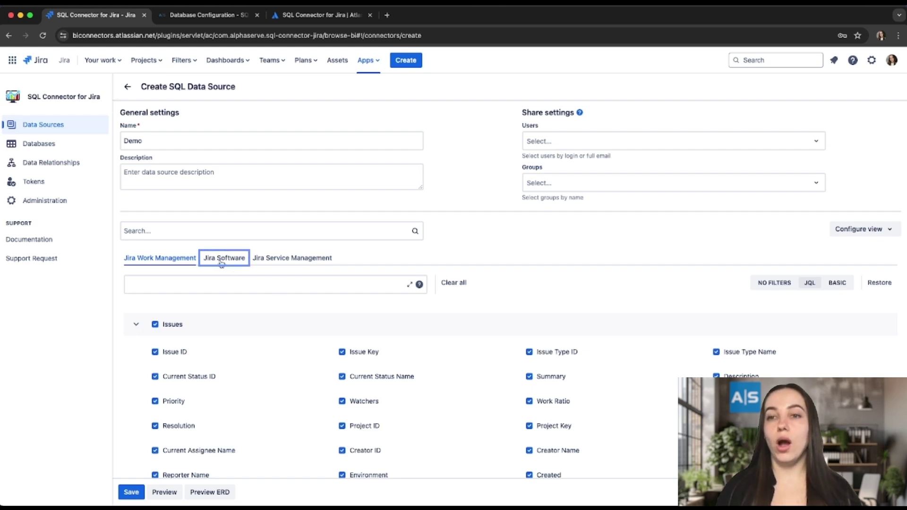
{"action": "left_click", "coordinate": [303, 259]}
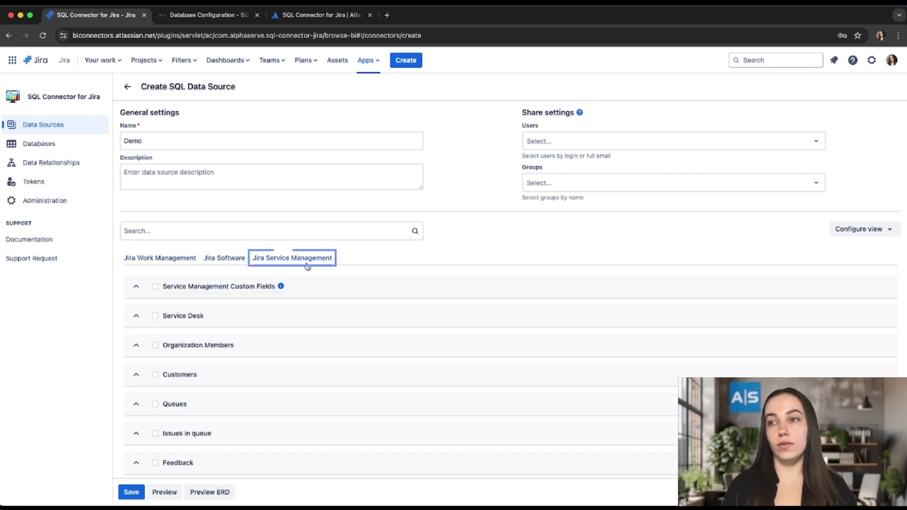
{"action": "left_click", "coordinate": [131, 492]}
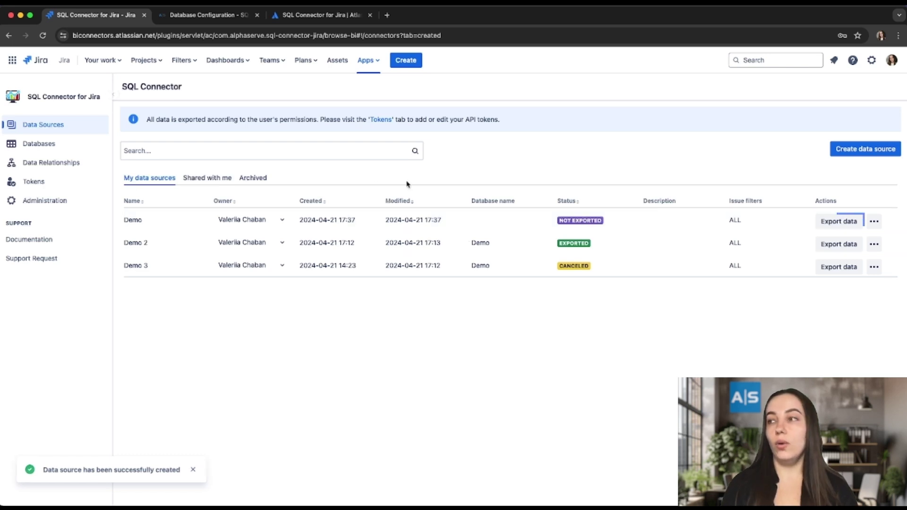
- Link the Demo data source to the existing Demo MySQL/MariaDB connection and save
{"action": "left_click", "coordinate": [836, 222]}
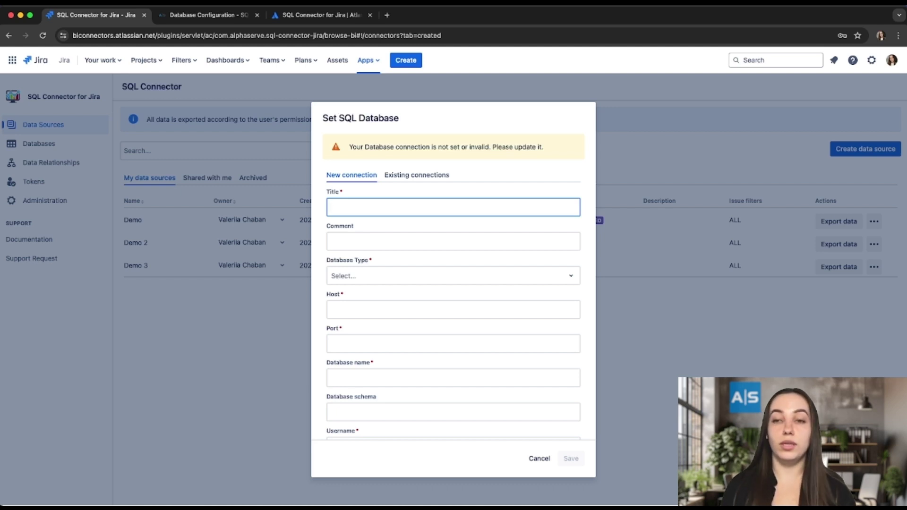
{"action": "left_click", "coordinate": [434, 175]}
{"action": "left_click", "coordinate": [526, 208]}
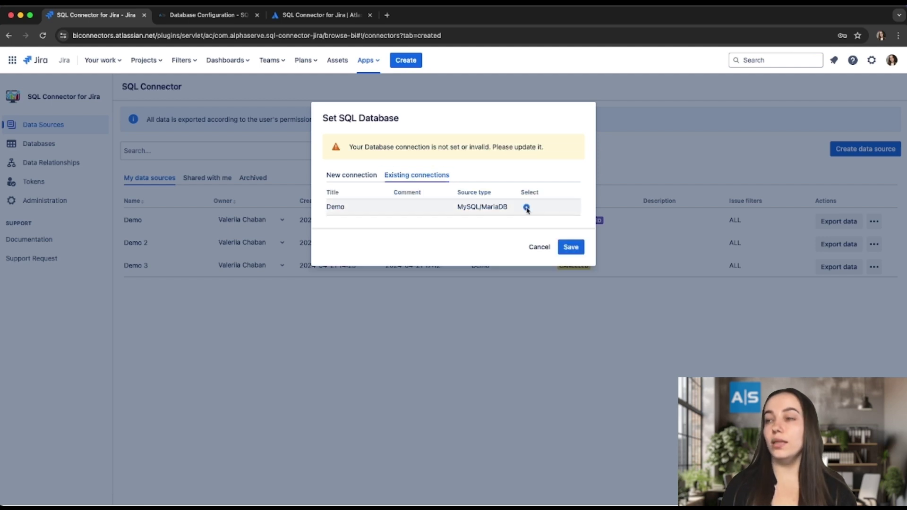
{"action": "left_click", "coordinate": [577, 249]}
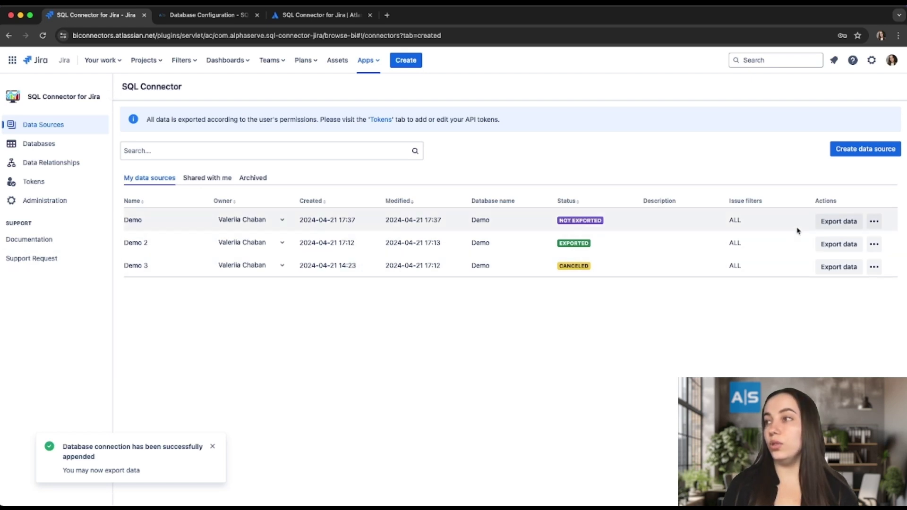
- Run Export data on the Demo data source row
{"action": "left_click", "coordinate": [835, 230]}
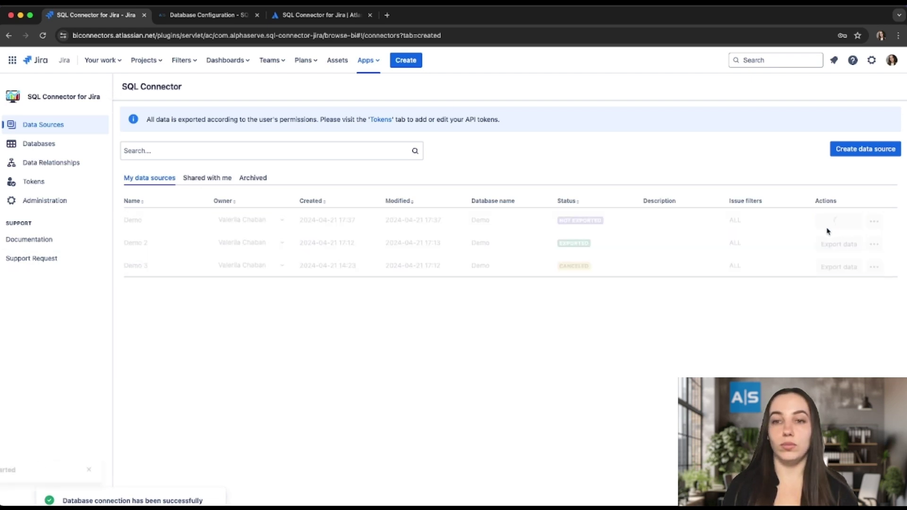